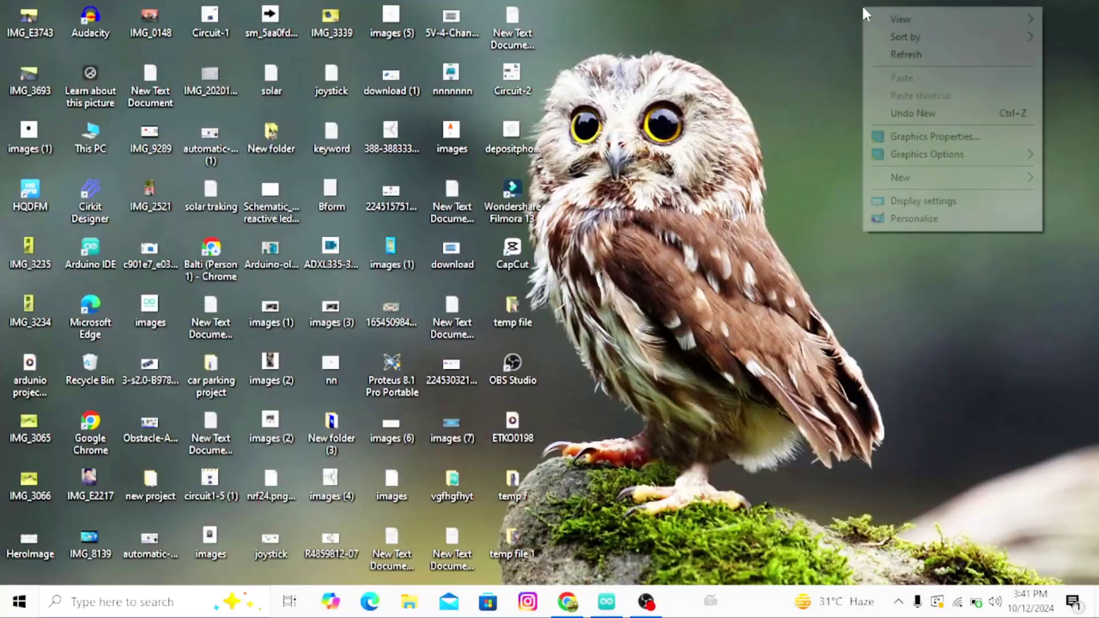
# - Refresh the desktop and launch Arduino IDE with the sketch_oct10a ultrasonic OLED sketch
pyautogui.click(909, 54)
pyautogui.rightClick(915, 49)
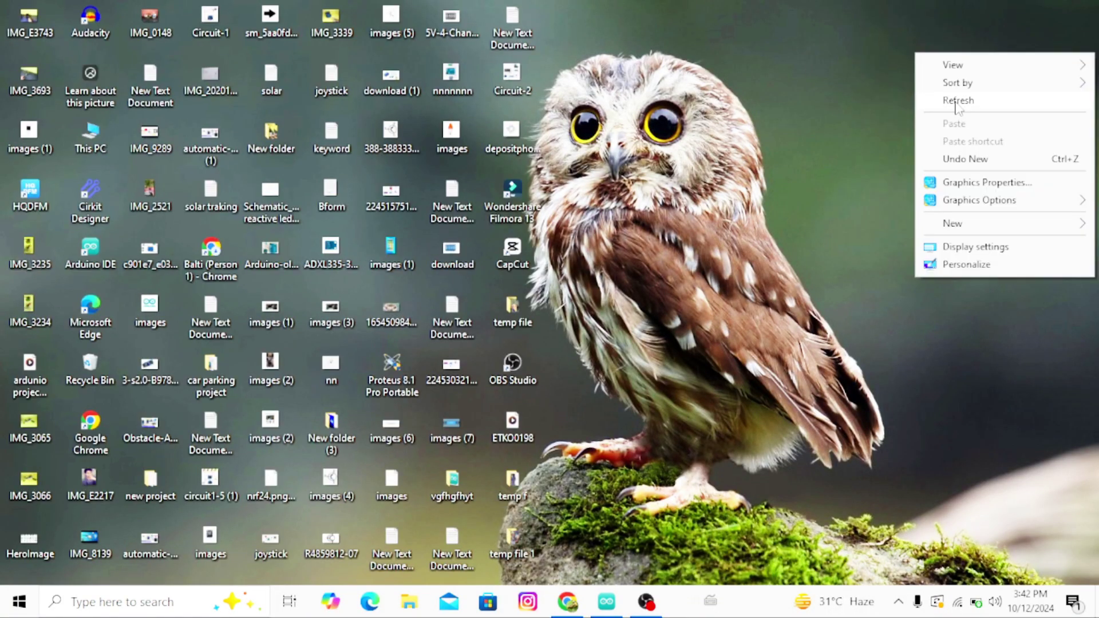
pyautogui.click(957, 105)
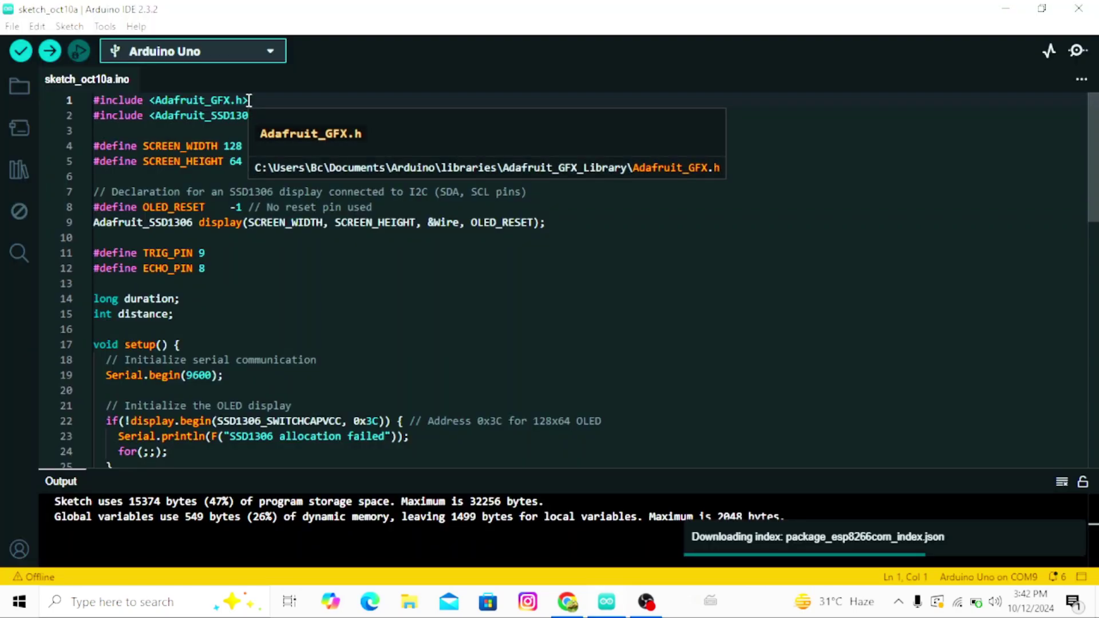
pyautogui.moveTo(249, 100); pyautogui.dragTo(154, 101)
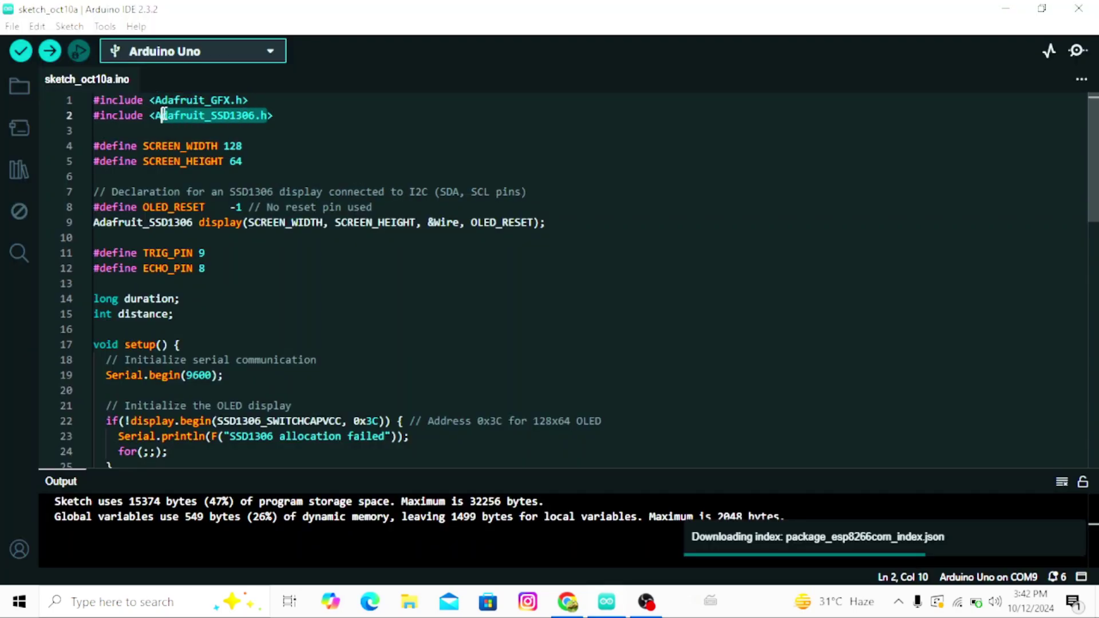
# - Show the Library Manager from the Tools menu
pyautogui.click(103, 26)
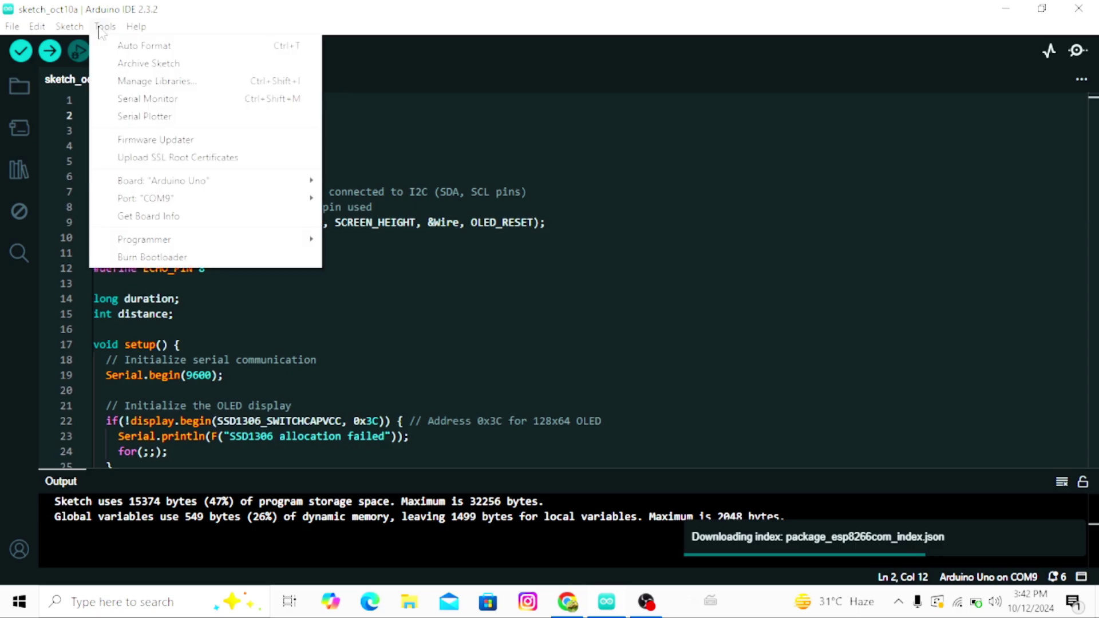
pyautogui.click(158, 82)
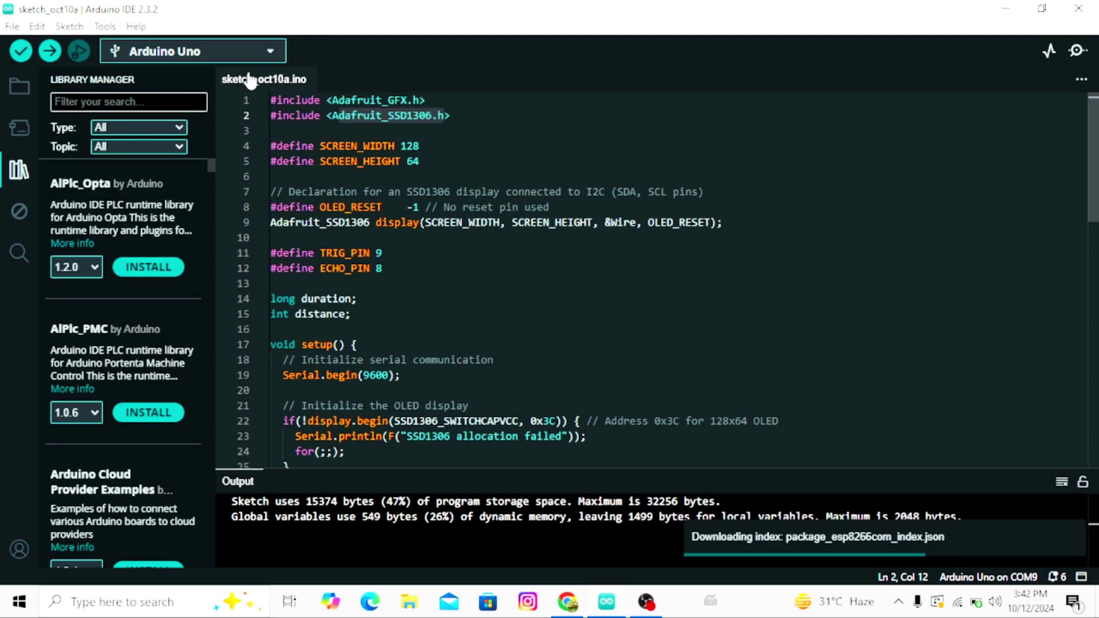
# - Target the Arduino Uno board on upload port COM9
pyautogui.click(107, 29)
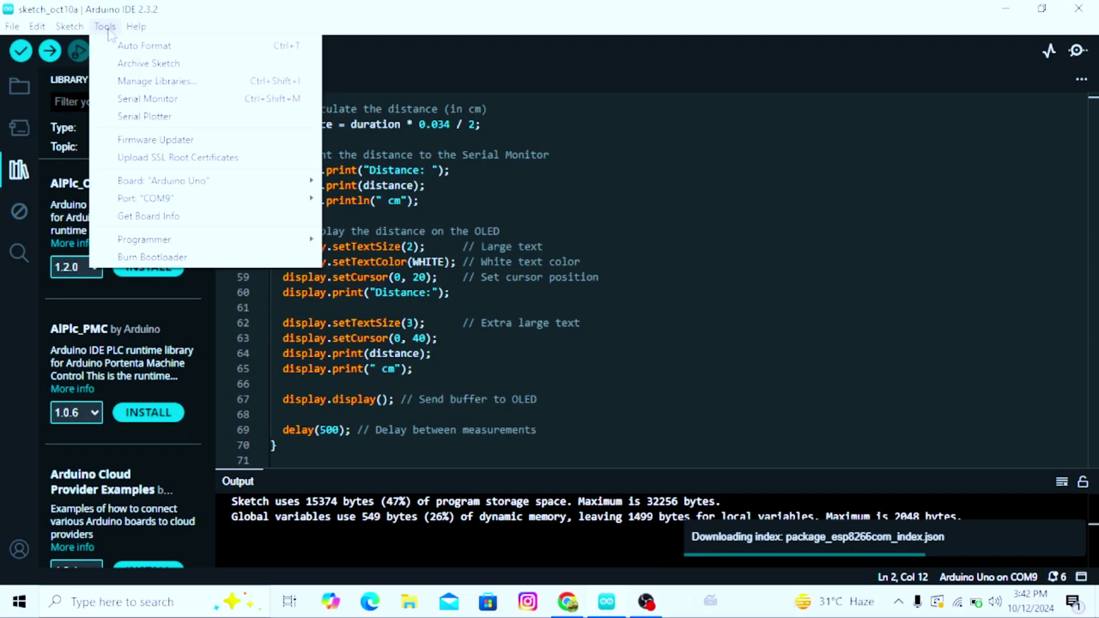
pyautogui.moveTo(396, 205)
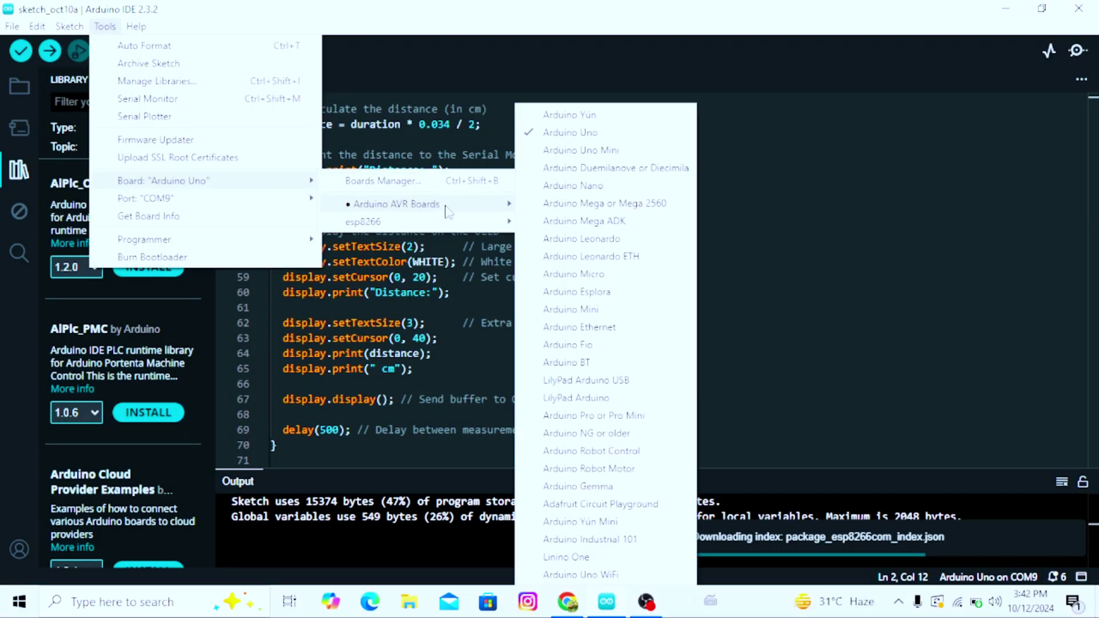
pyautogui.click(610, 135)
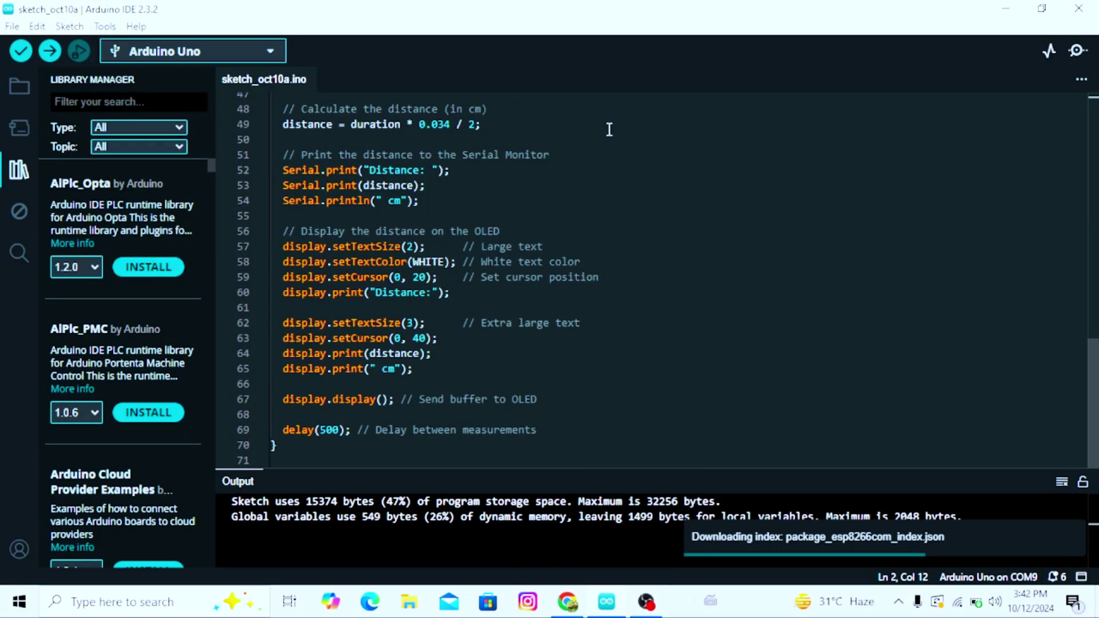
pyautogui.click(103, 28)
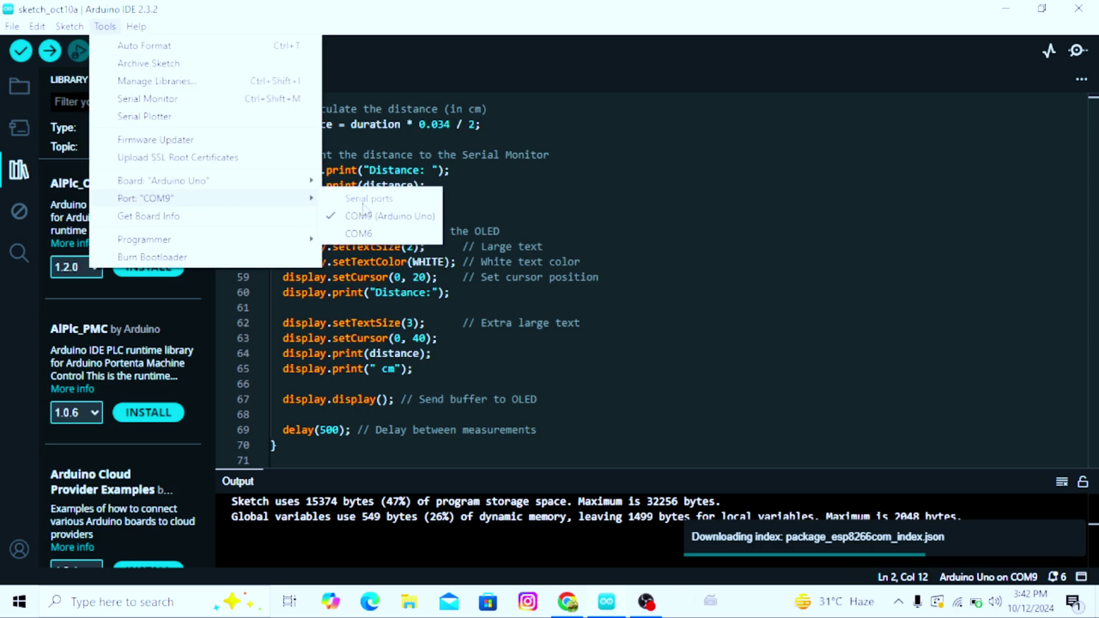
pyautogui.click(362, 218)
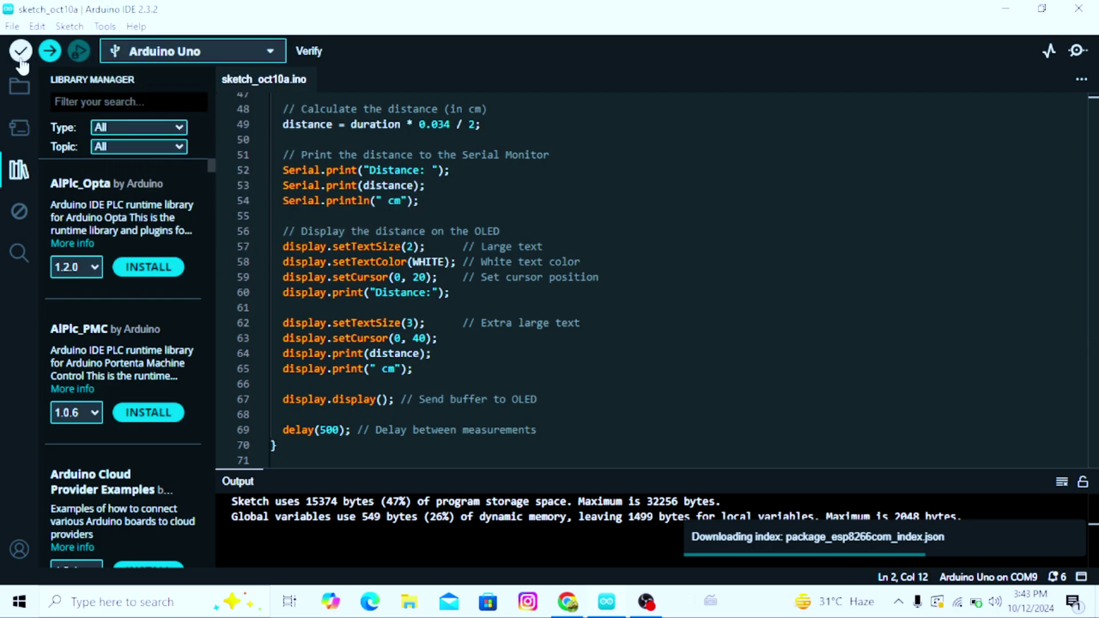
# - Compile the distance sketch and upload it to the Uno
pyautogui.click(49, 52)
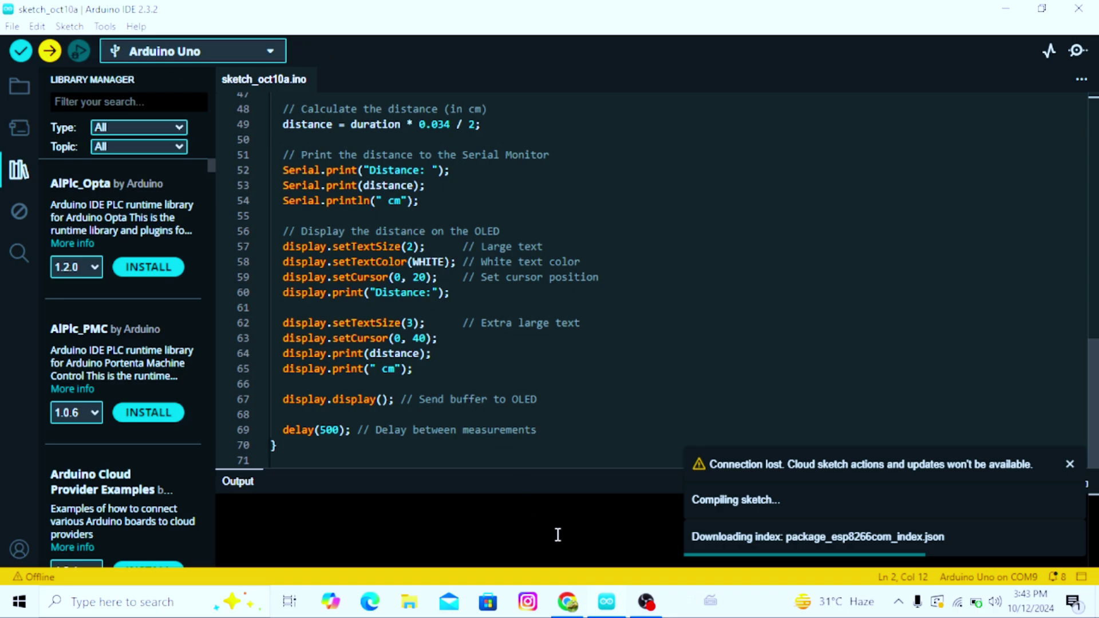